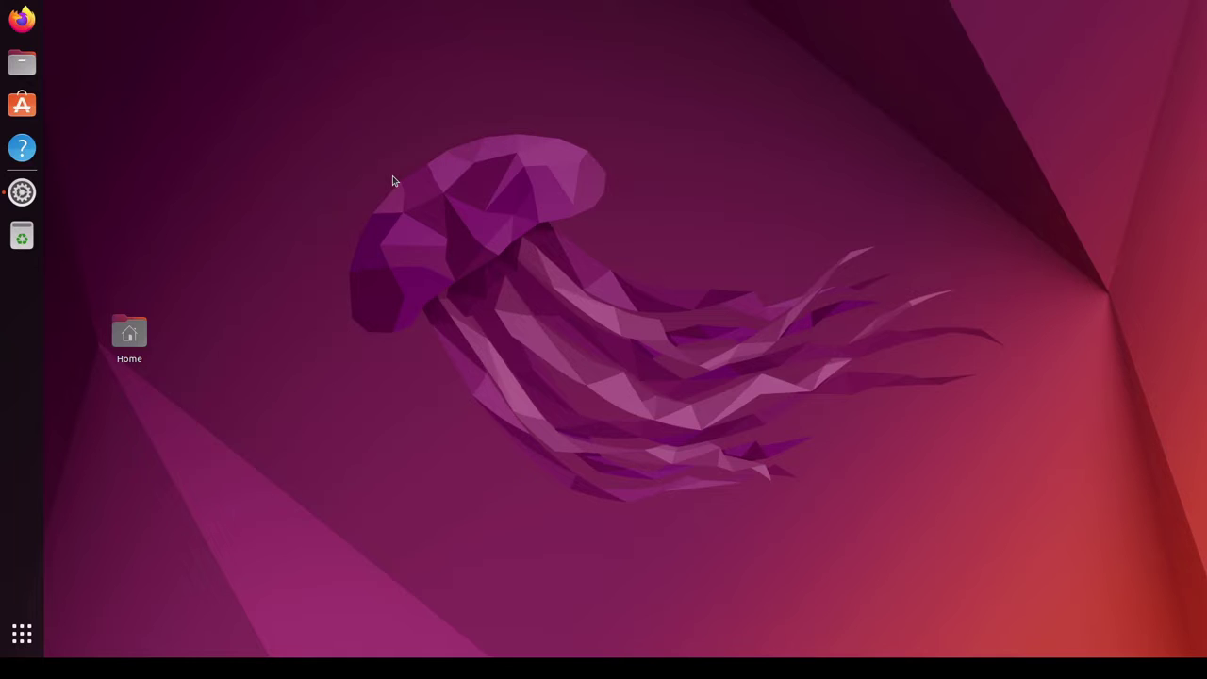
- Check the Ubuntu Pro subscription and security options in the Ubuntu software update settings, and minimise the system settings
{"action": "left_click", "coordinate": [28, 198]}
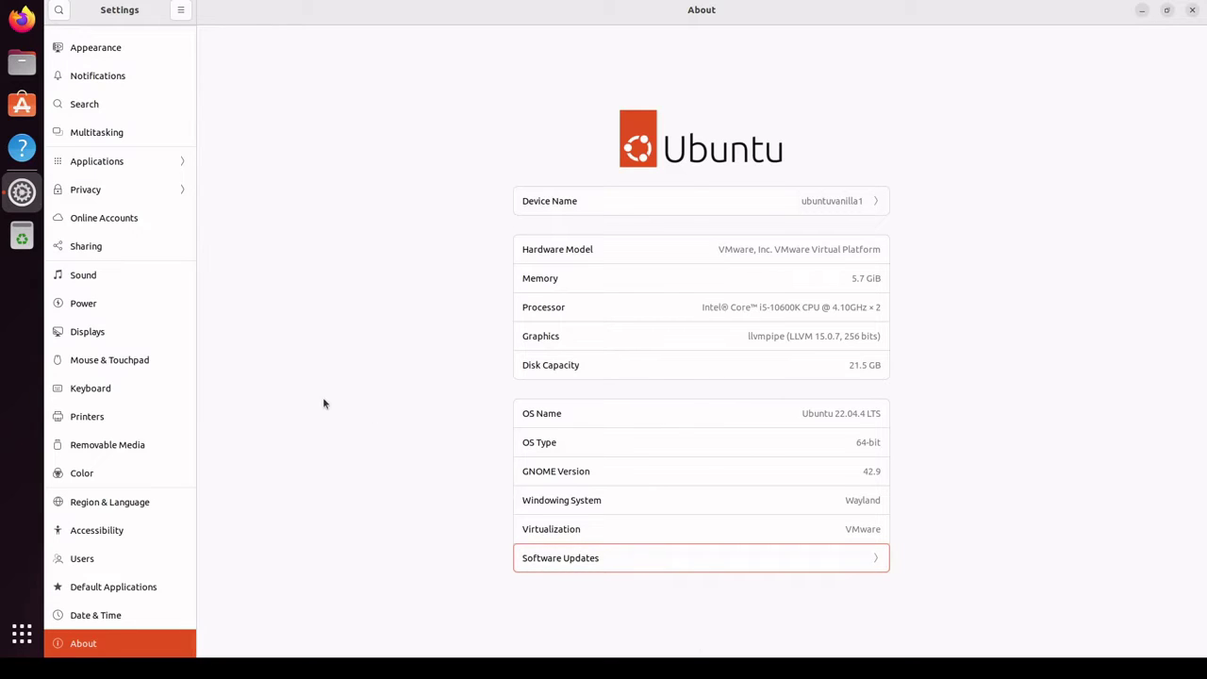
{"action": "left_click", "coordinate": [629, 69]}
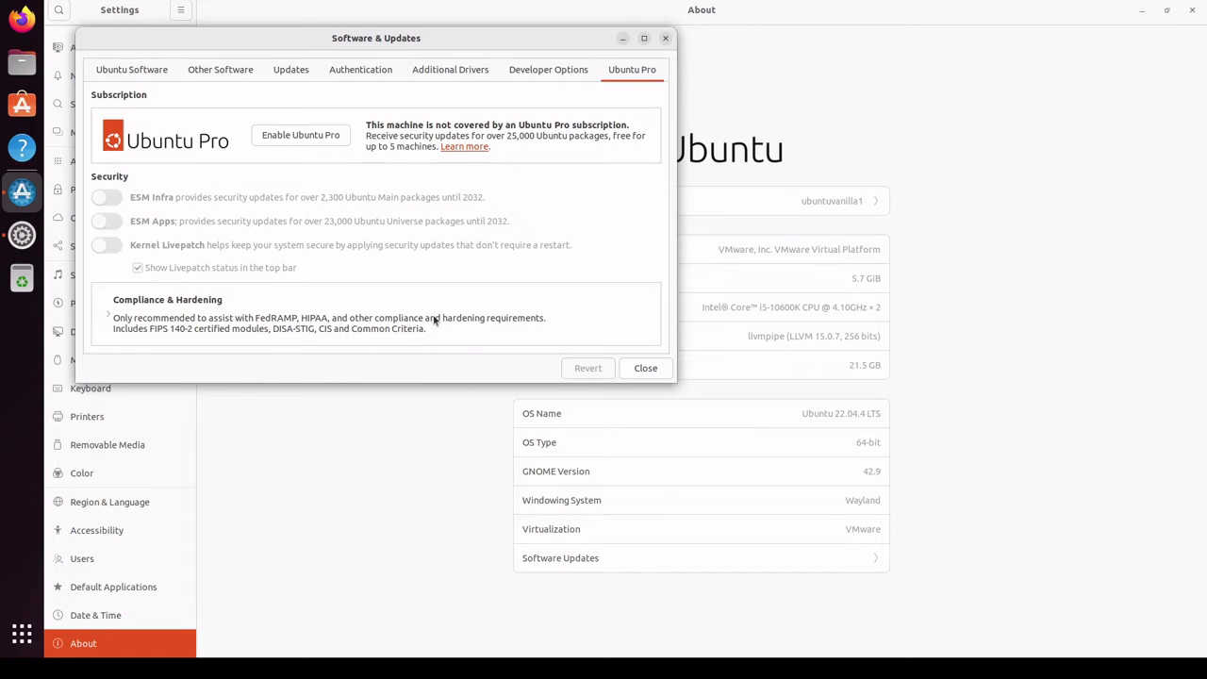
{"action": "left_click", "coordinate": [634, 368]}
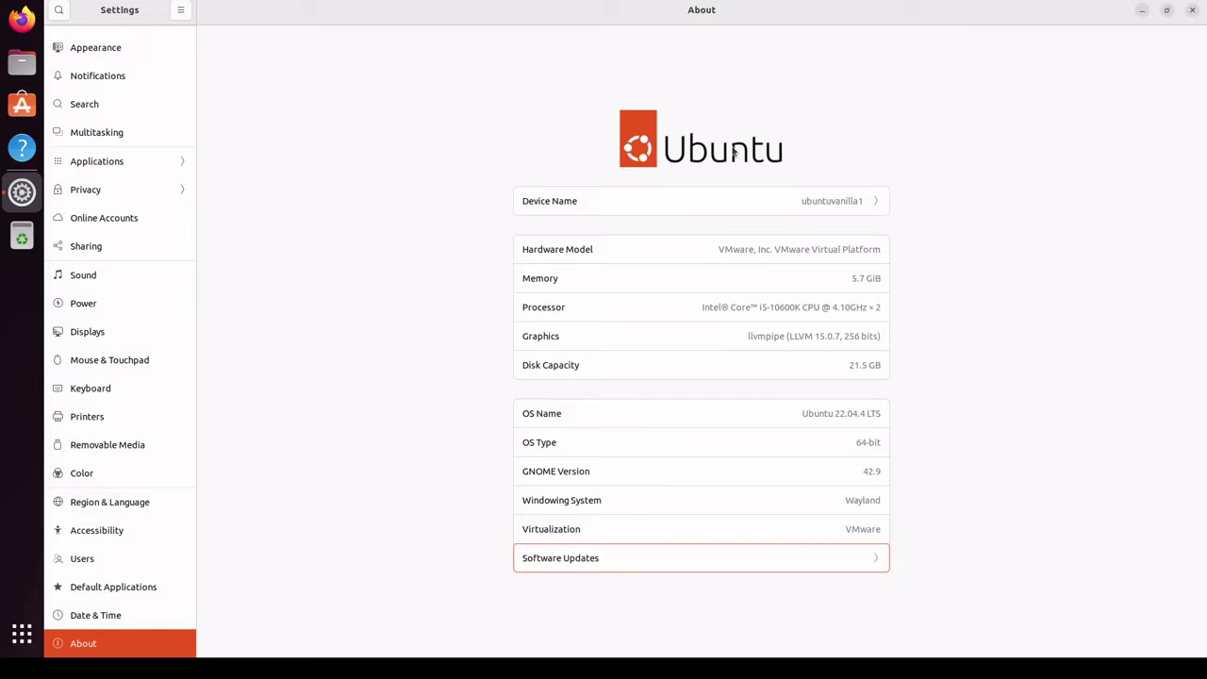
{"action": "left_click", "coordinate": [1143, 11]}
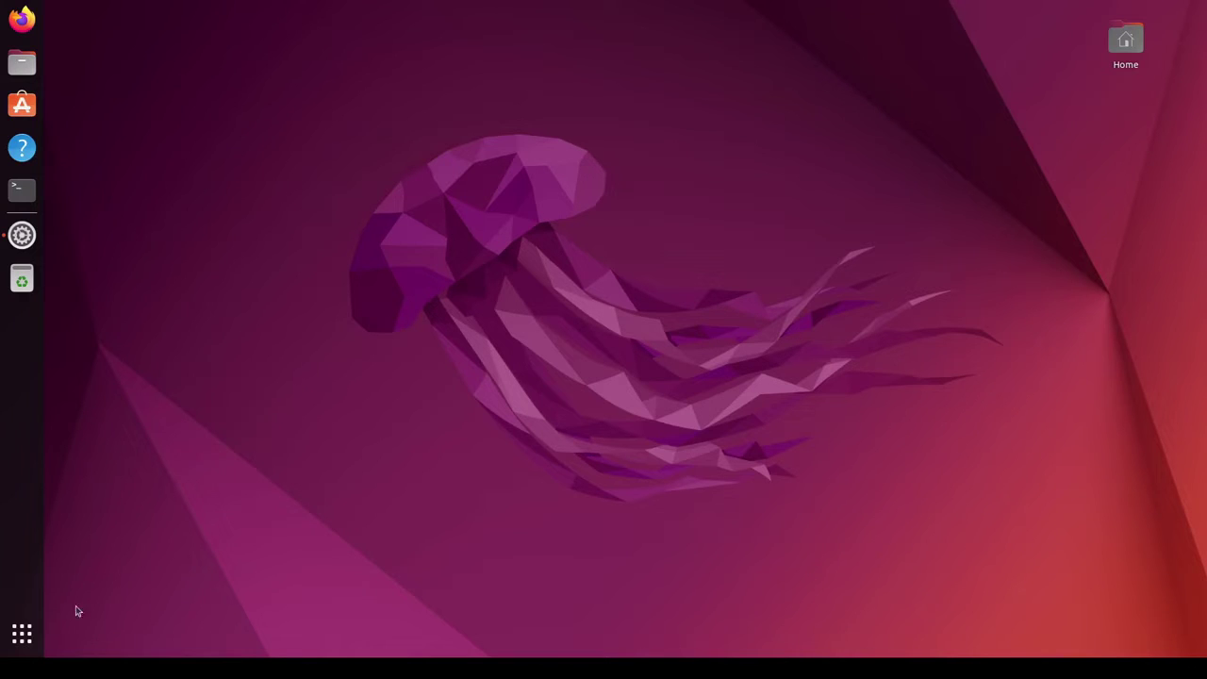
{"action": "left_click", "coordinate": [22, 633]}
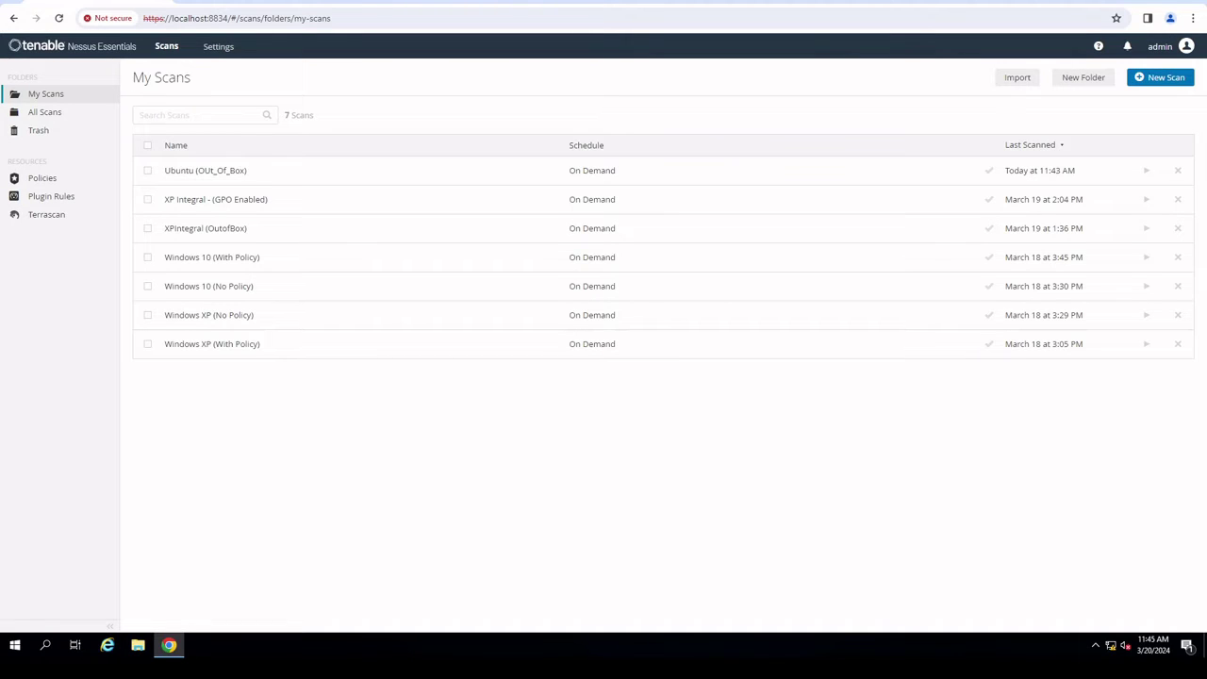
- Switch to Nessus Essentials and inspect the host vulnerabilities of the Ubuntu (OUt_Of_Box) and Ubuntu - No Firewall scans
{"action": "left_click", "coordinate": [319, 179]}
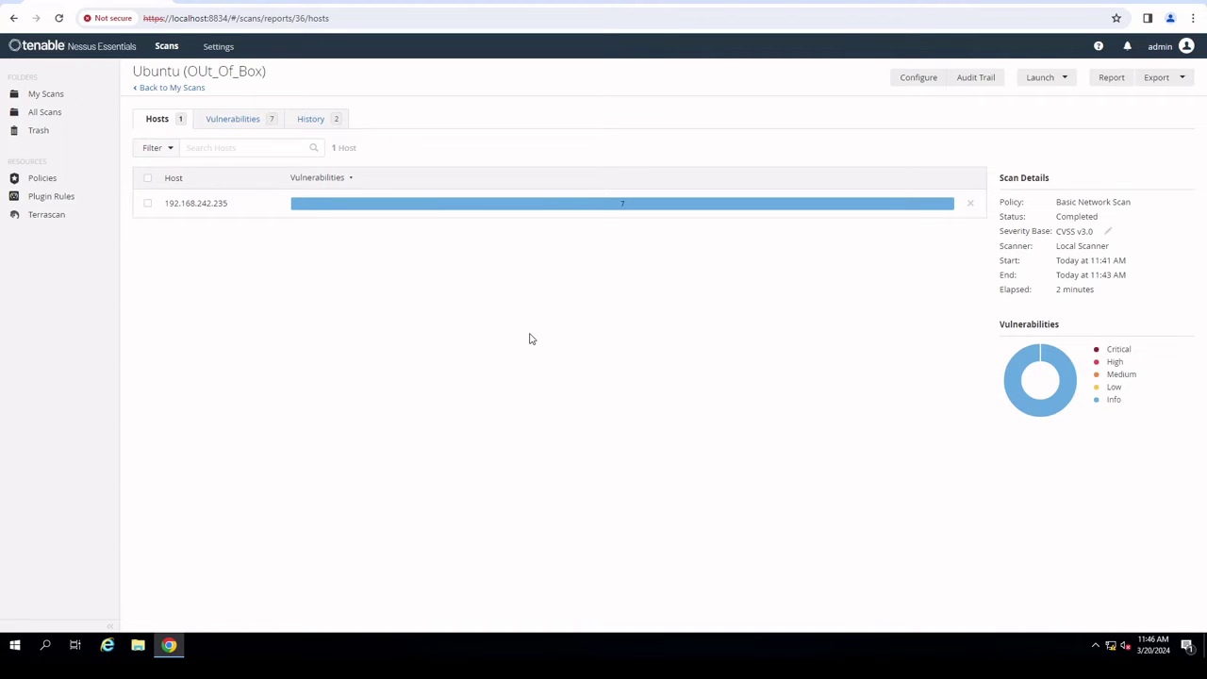
{"action": "left_click", "coordinate": [503, 210]}
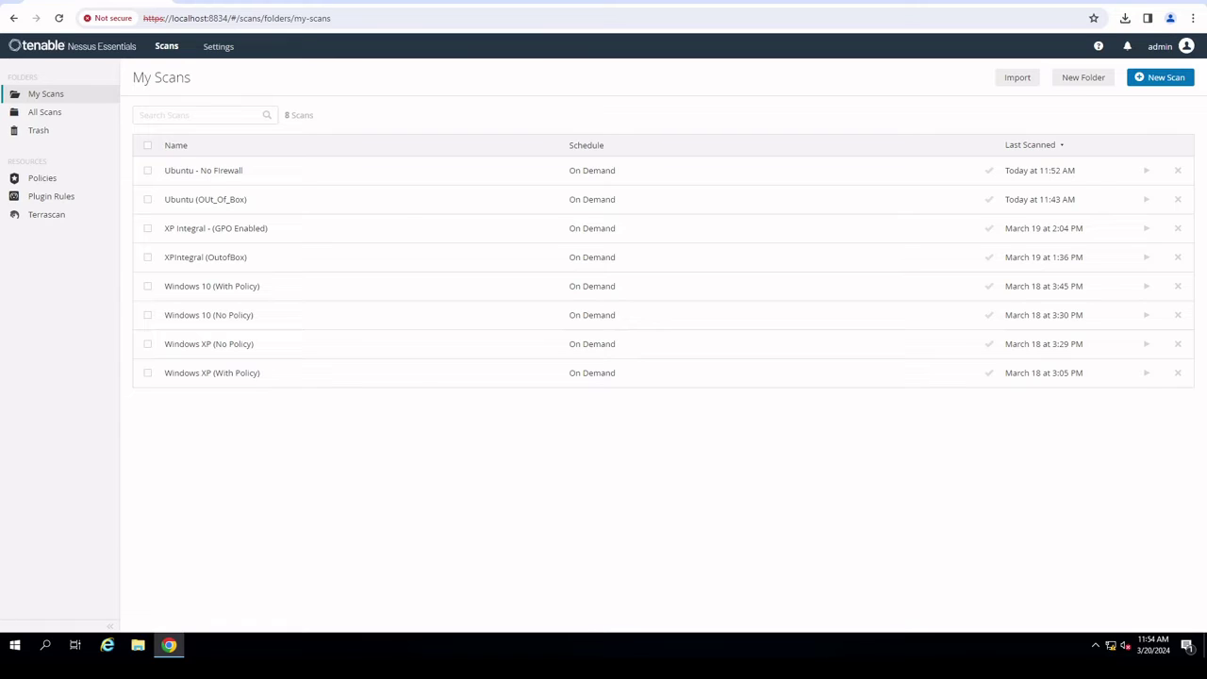
{"action": "left_click", "coordinate": [265, 172]}
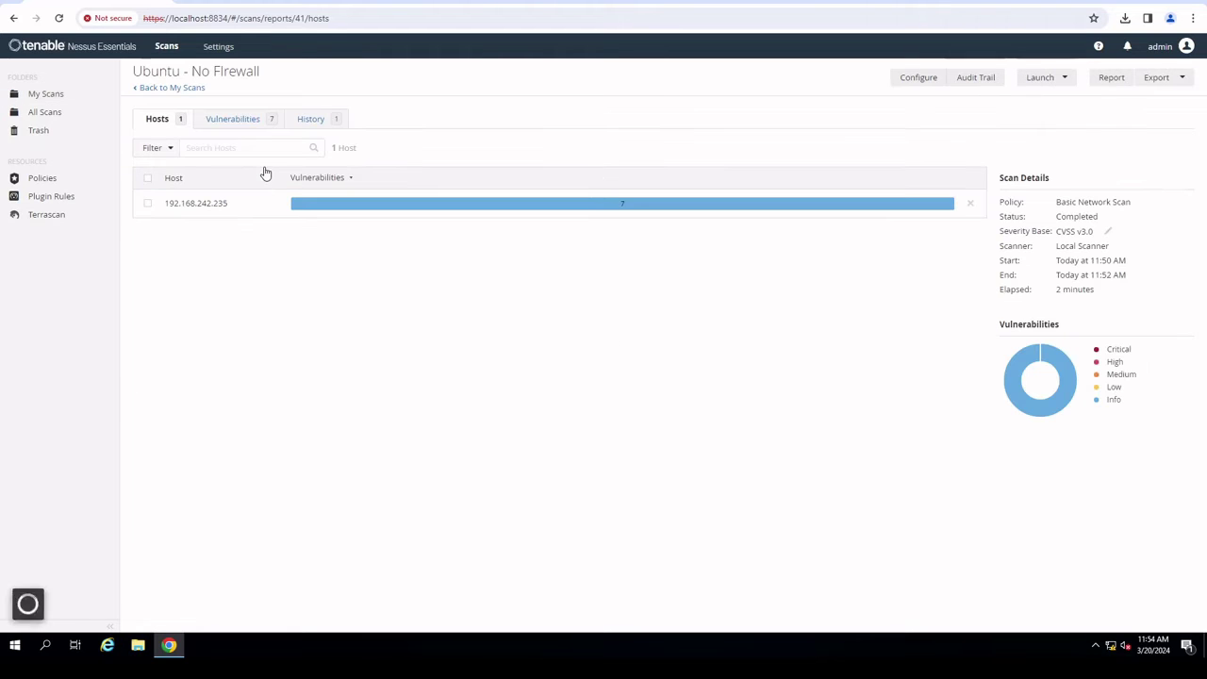
{"action": "left_click", "coordinate": [566, 211]}
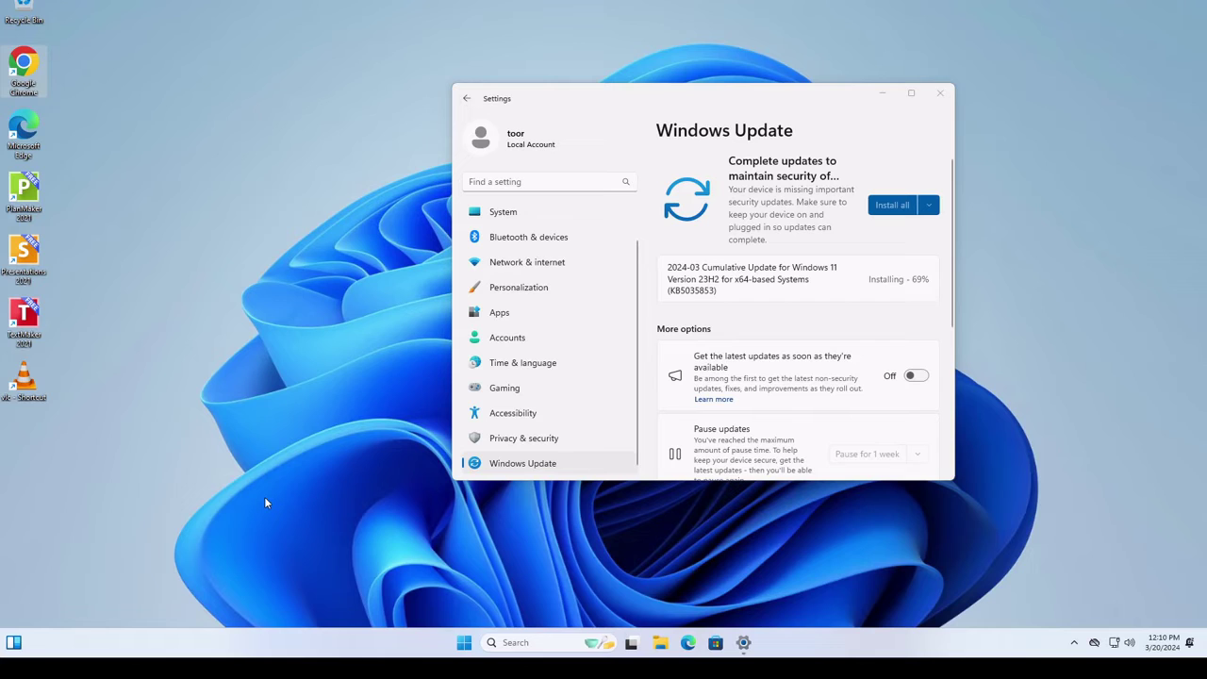
- Switch to the Windows 11 machine and look over its pinned and recently added apps
{"action": "left_click", "coordinate": [474, 651]}
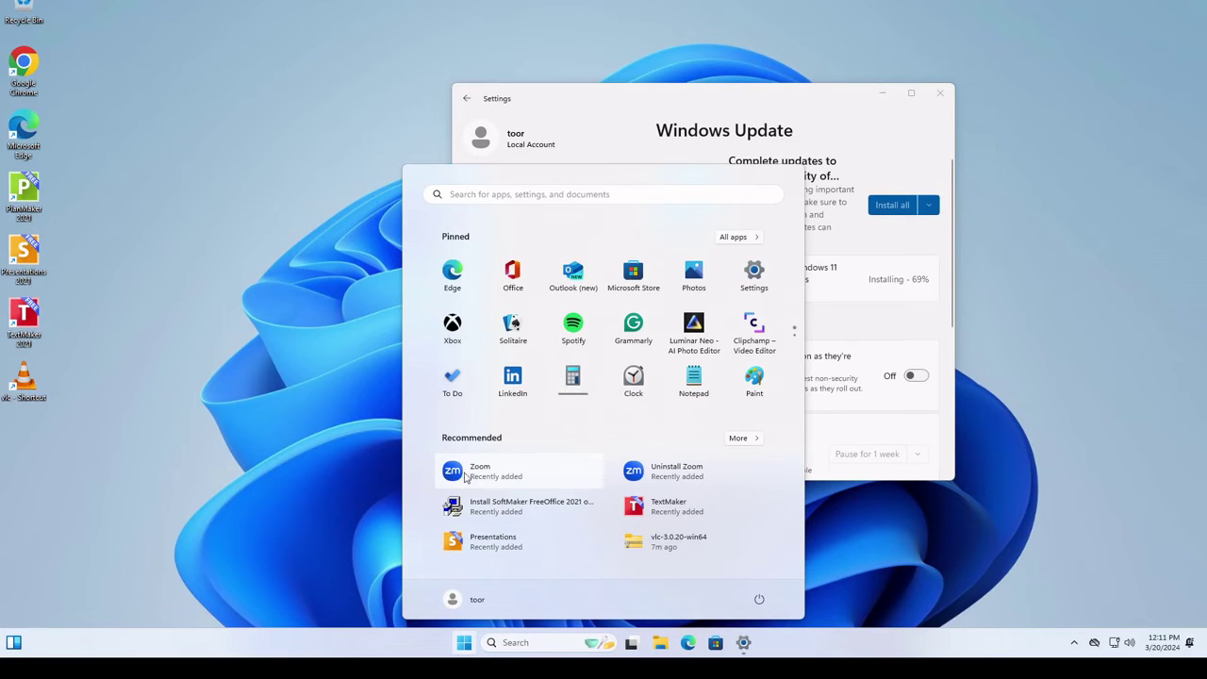
{"action": "left_click", "coordinate": [220, 454]}
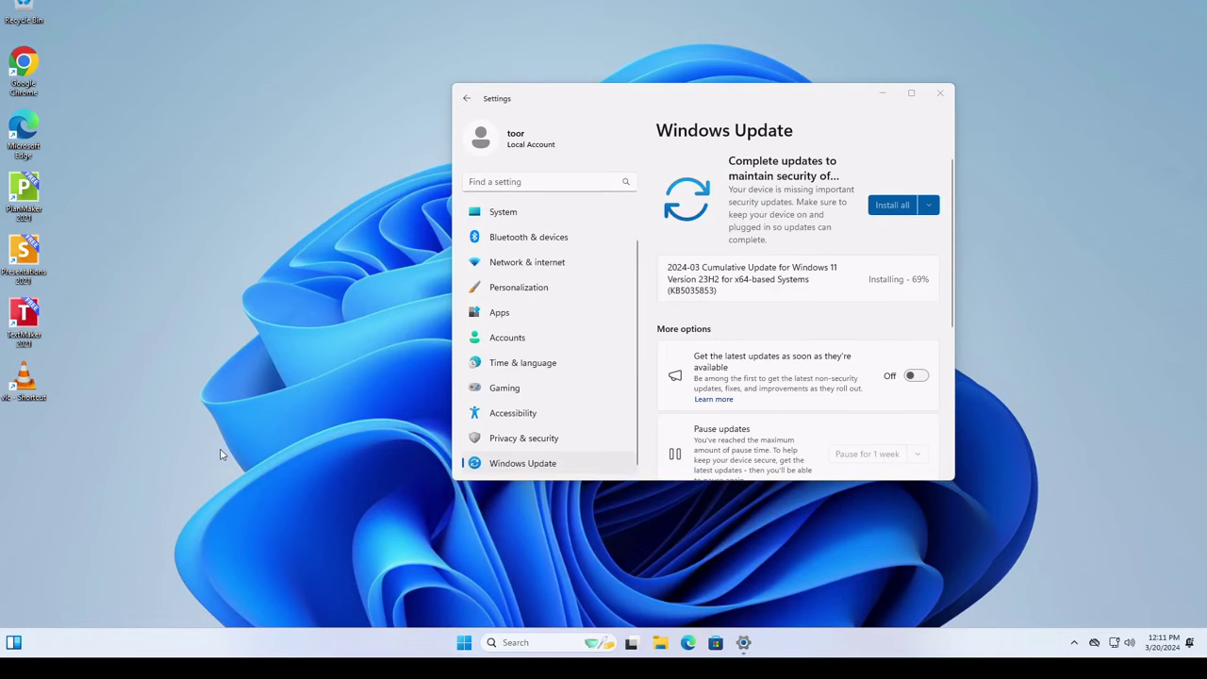
{"action": "left_click", "coordinate": [465, 643]}
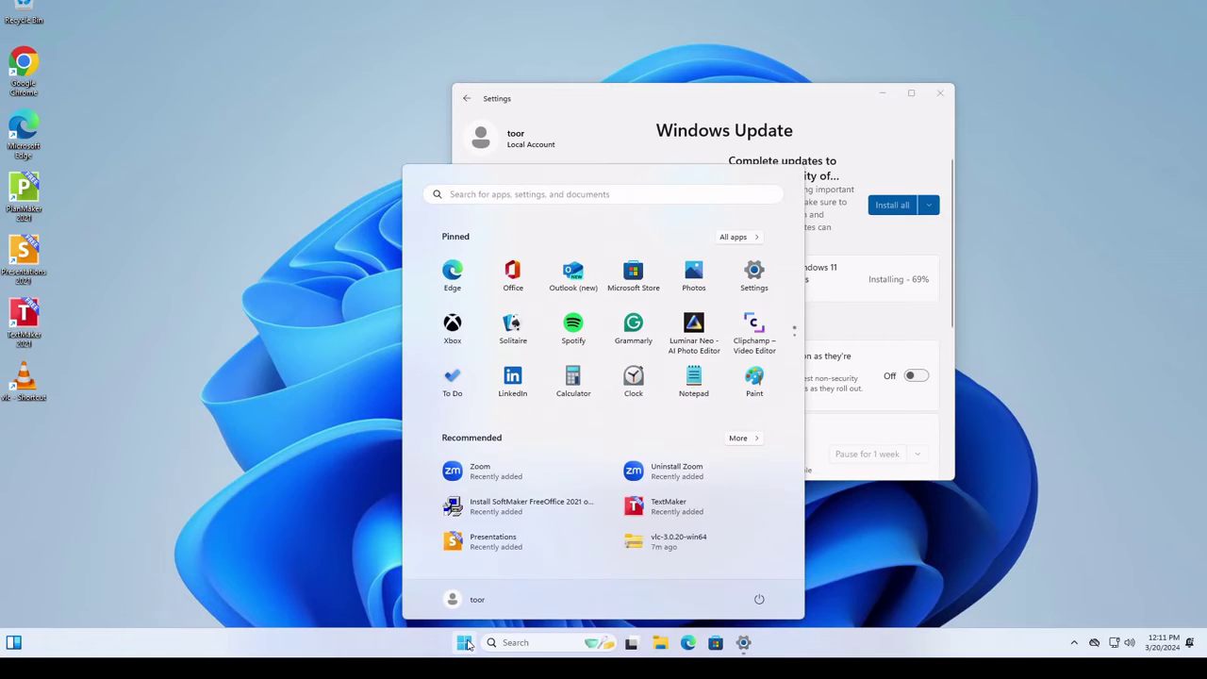
{"action": "left_click", "coordinate": [233, 480]}
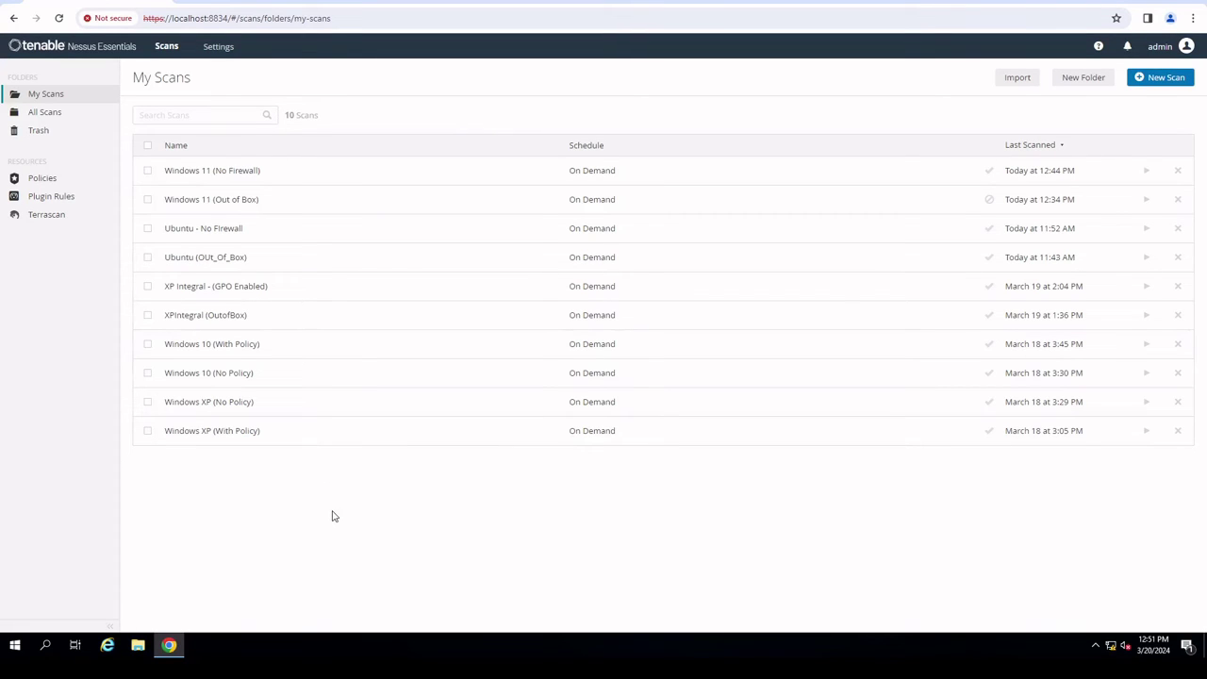
- Review the host vulnerabilities of the Windows 11 (Out of Box) scan in Nessus and return to the scan list
{"action": "left_click", "coordinate": [248, 200]}
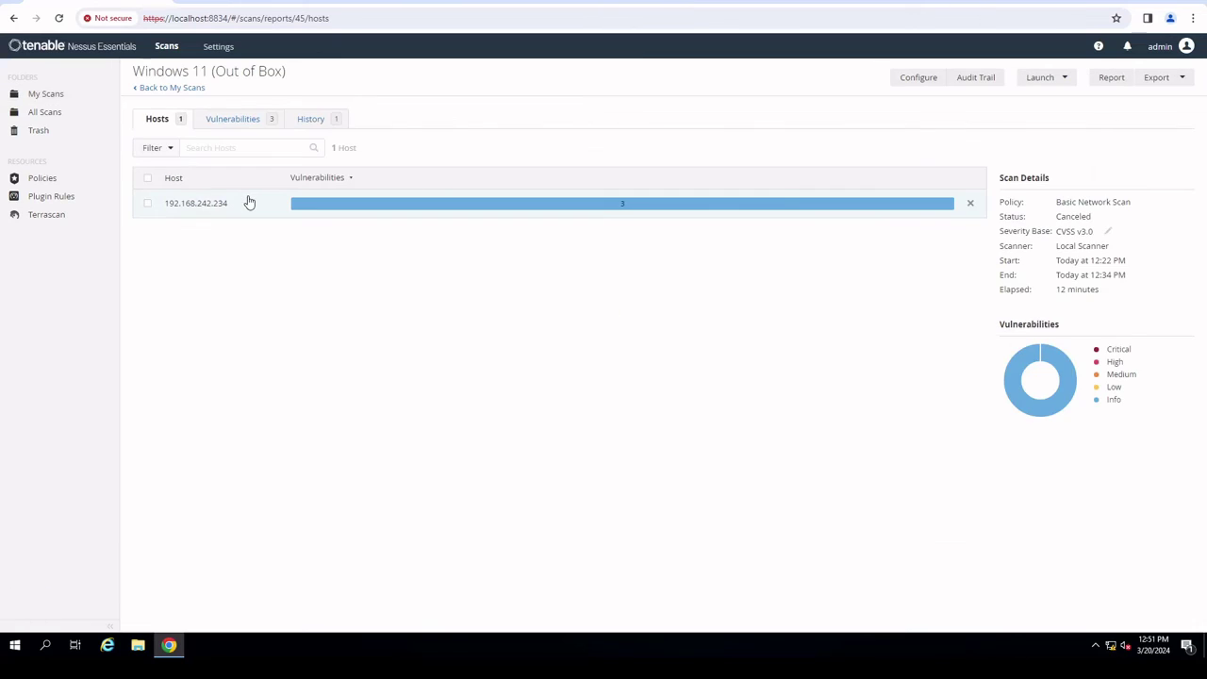
{"action": "left_click", "coordinate": [638, 210]}
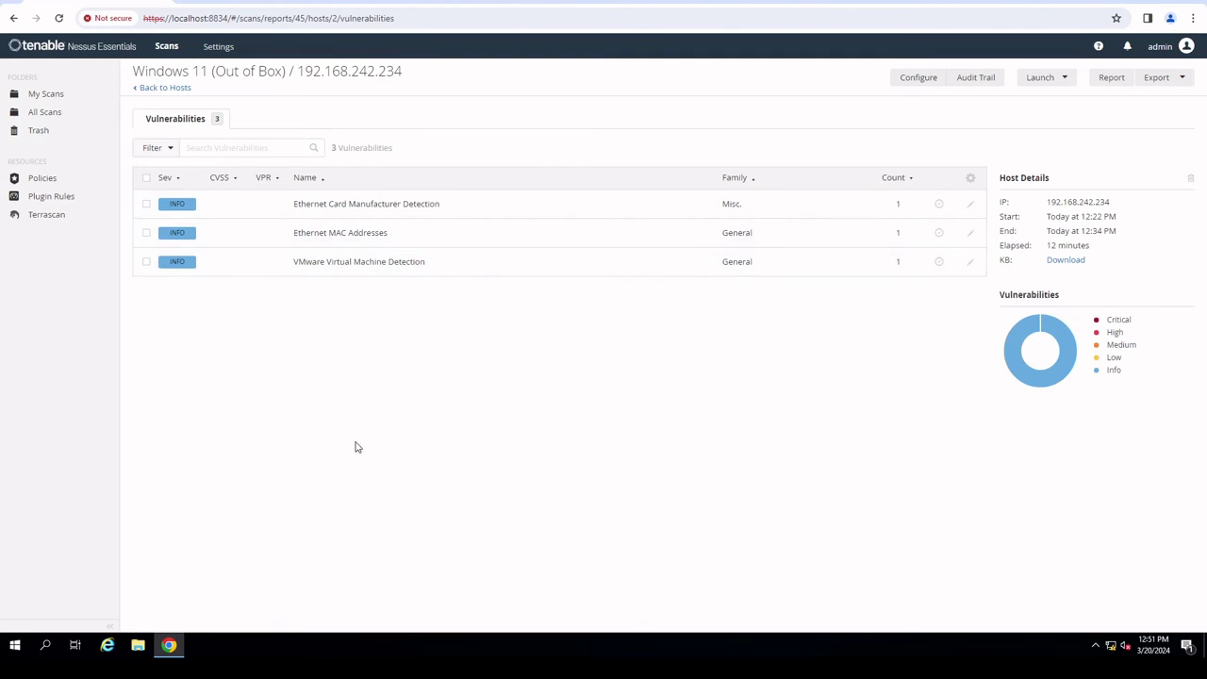
{"action": "left_click", "coordinate": [175, 88]}
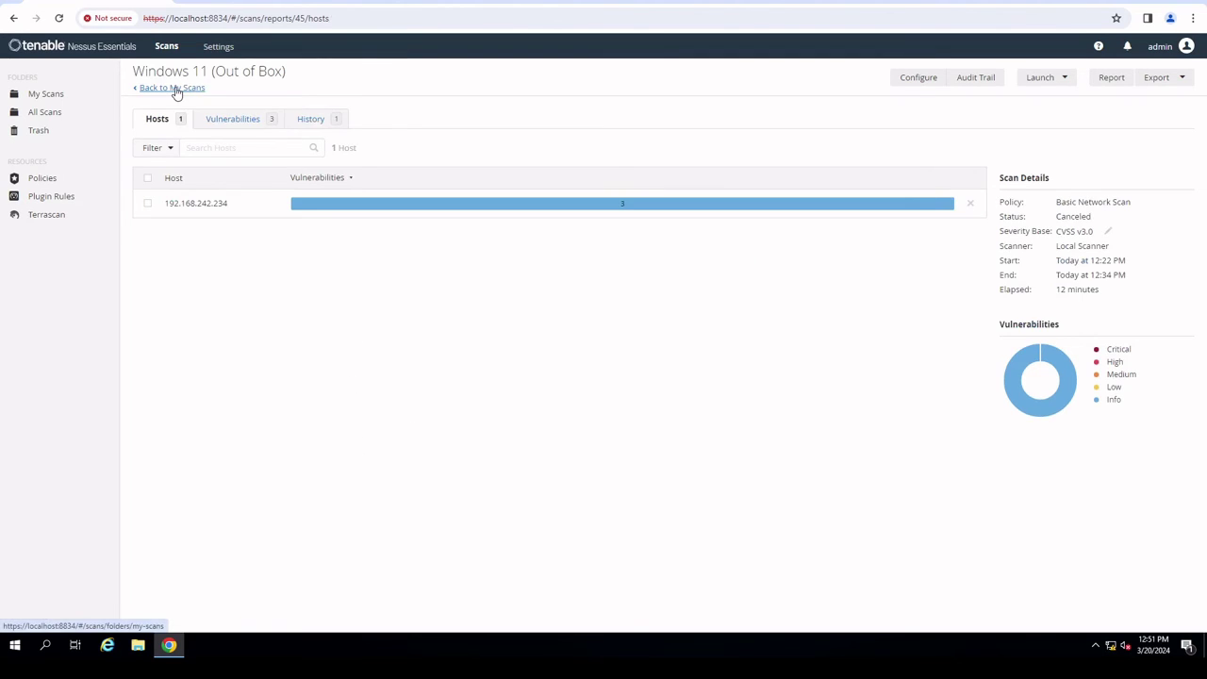
{"action": "left_click", "coordinate": [175, 89]}
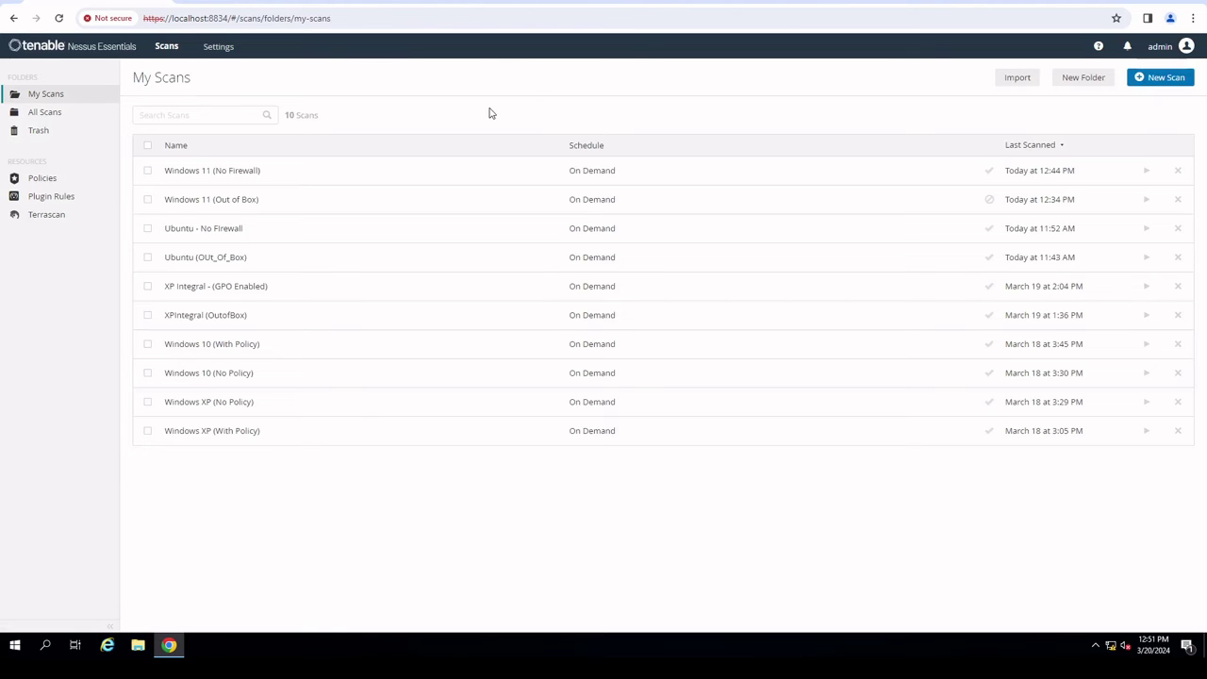
- Inspect the SMB Signing not required finding in the Windows 11 (No Firewall) scan, highlighting its exploit availability and vulnerability publication date
{"action": "left_click", "coordinate": [385, 182]}
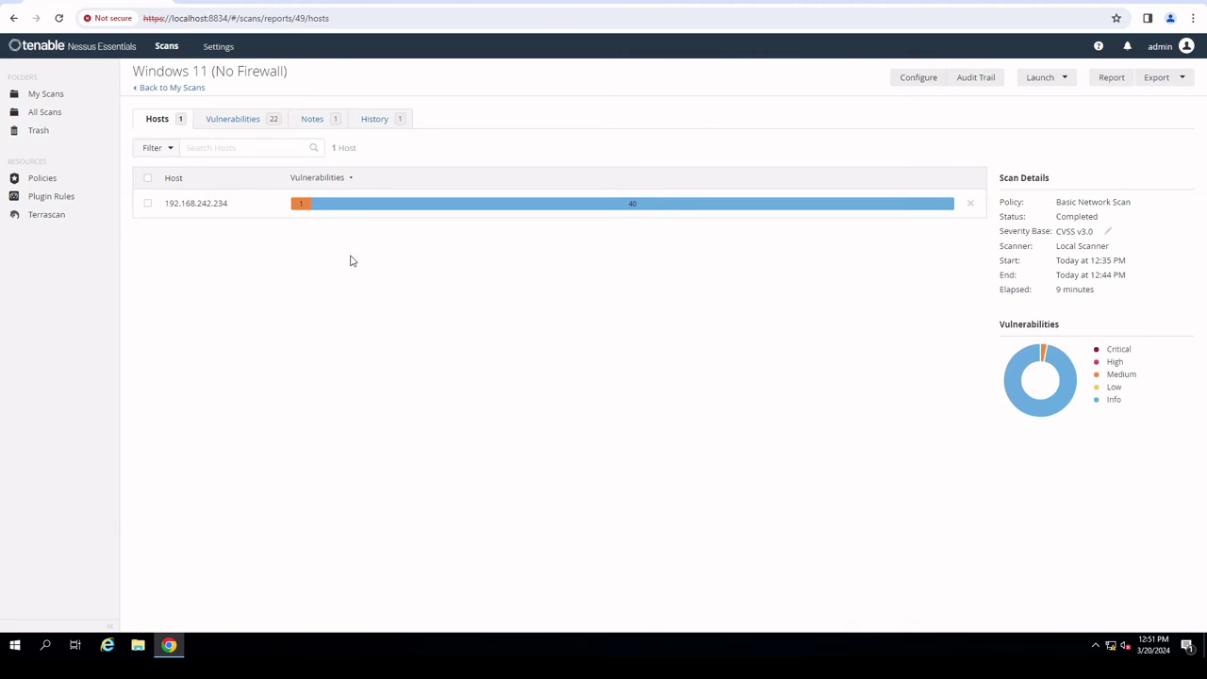
{"action": "mouse_move", "coordinate": [297, 211]}
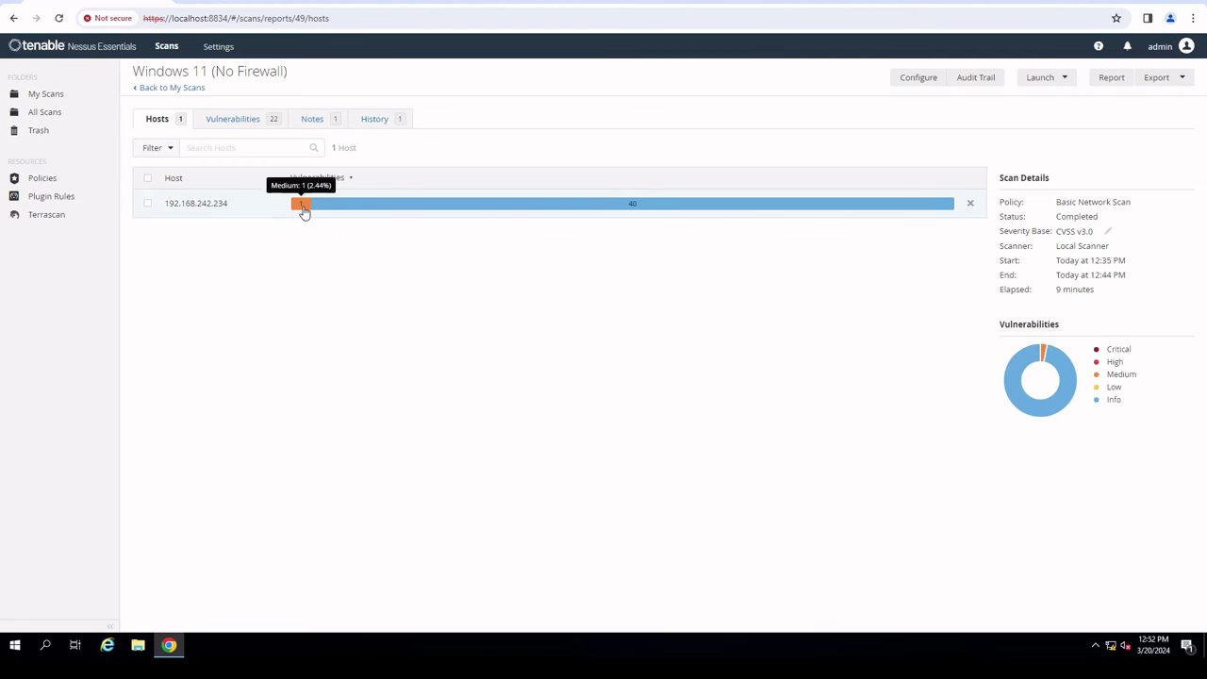
{"action": "left_click", "coordinate": [303, 212]}
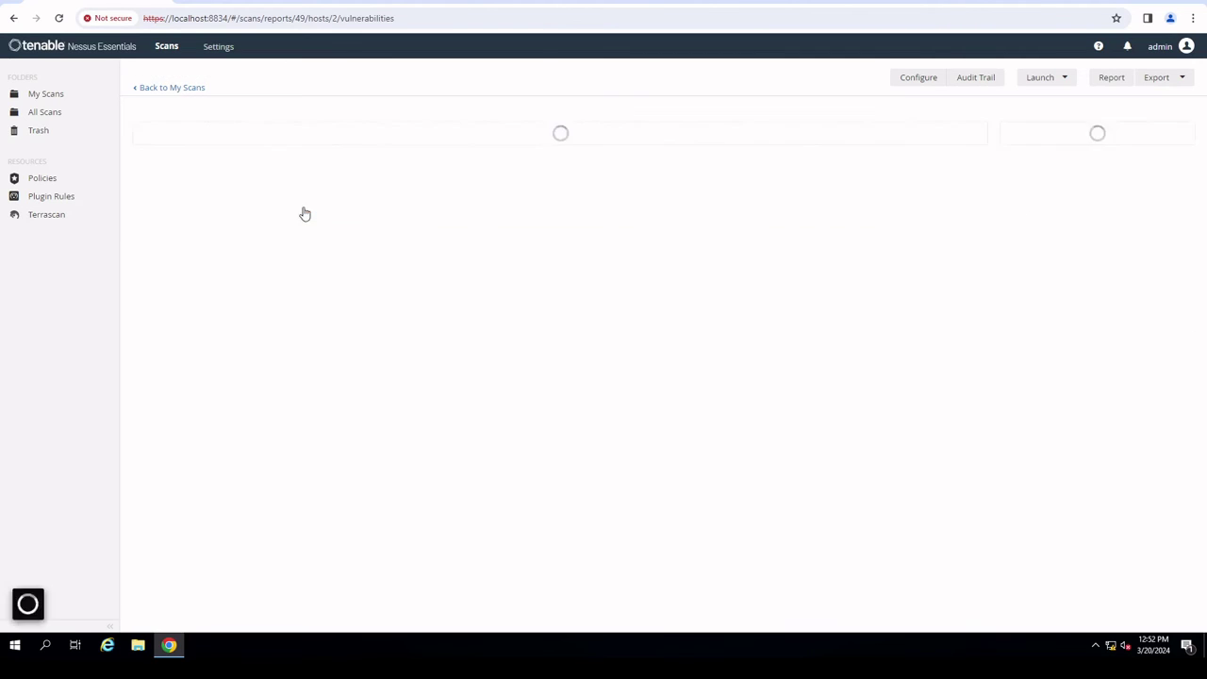
{"action": "left_click", "coordinate": [534, 213]}
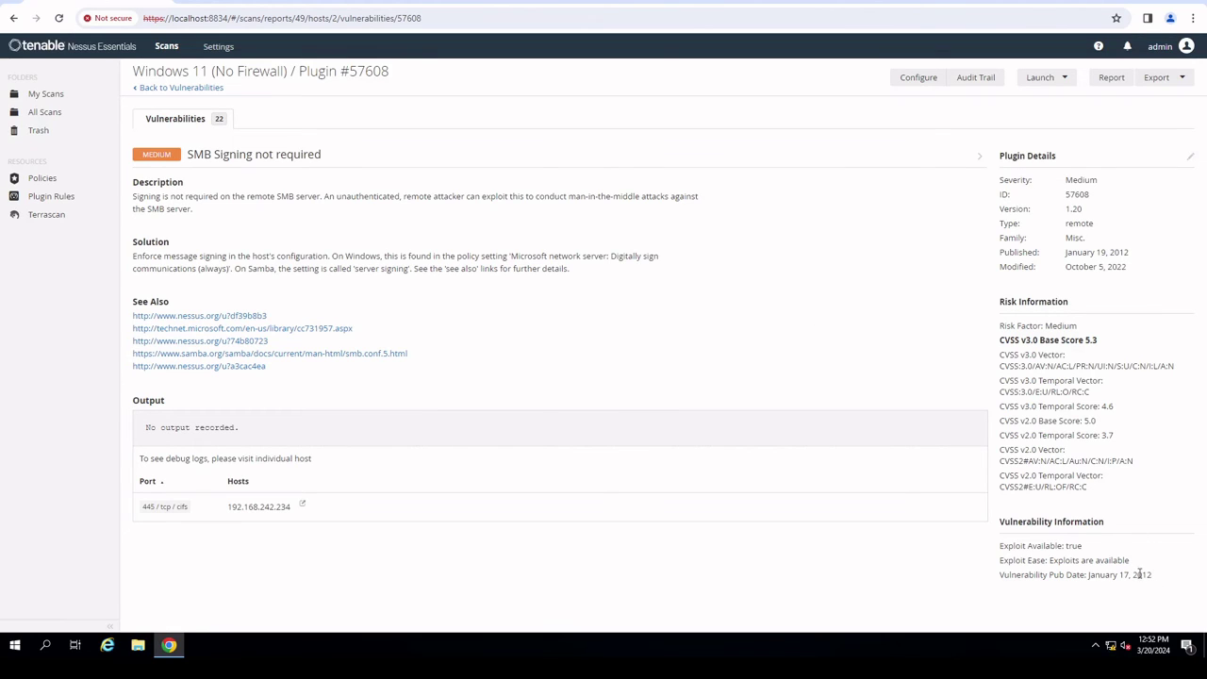
{"action": "left_click_drag", "start_coordinate": [1083, 545], "coordinate": [1047, 560]}
{"action": "left_click_drag", "start_coordinate": [1160, 579], "coordinate": [1006, 576]}
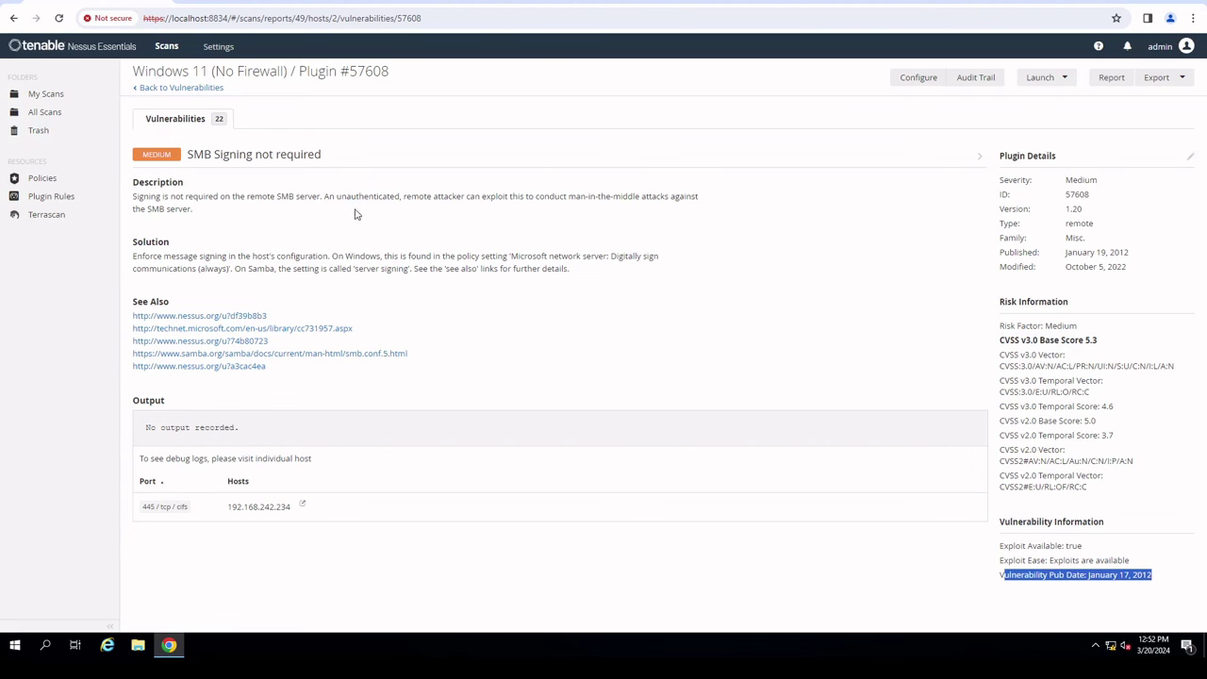
- Examine the full vulnerability list for the Windows 11 (No Firewall) host and return to the scan list
{"action": "left_click", "coordinate": [171, 90]}
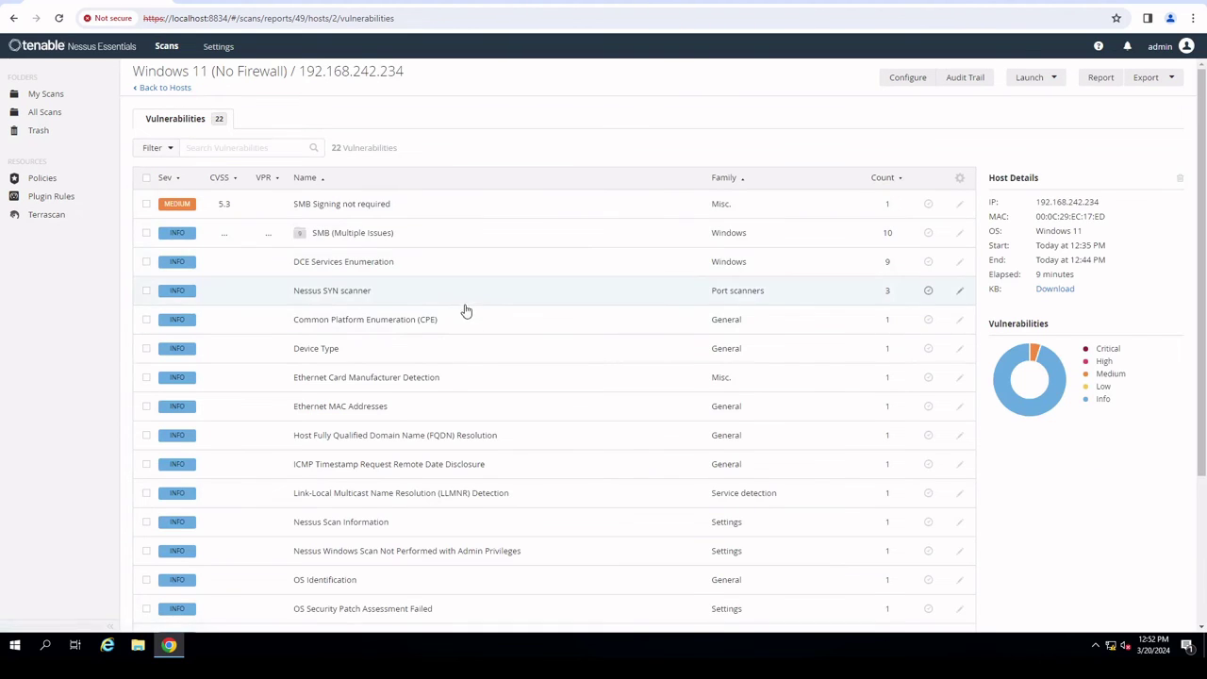
{"action": "scroll", "coordinate": [465, 311], "scroll_direction": "down", "scroll_amount": 3}
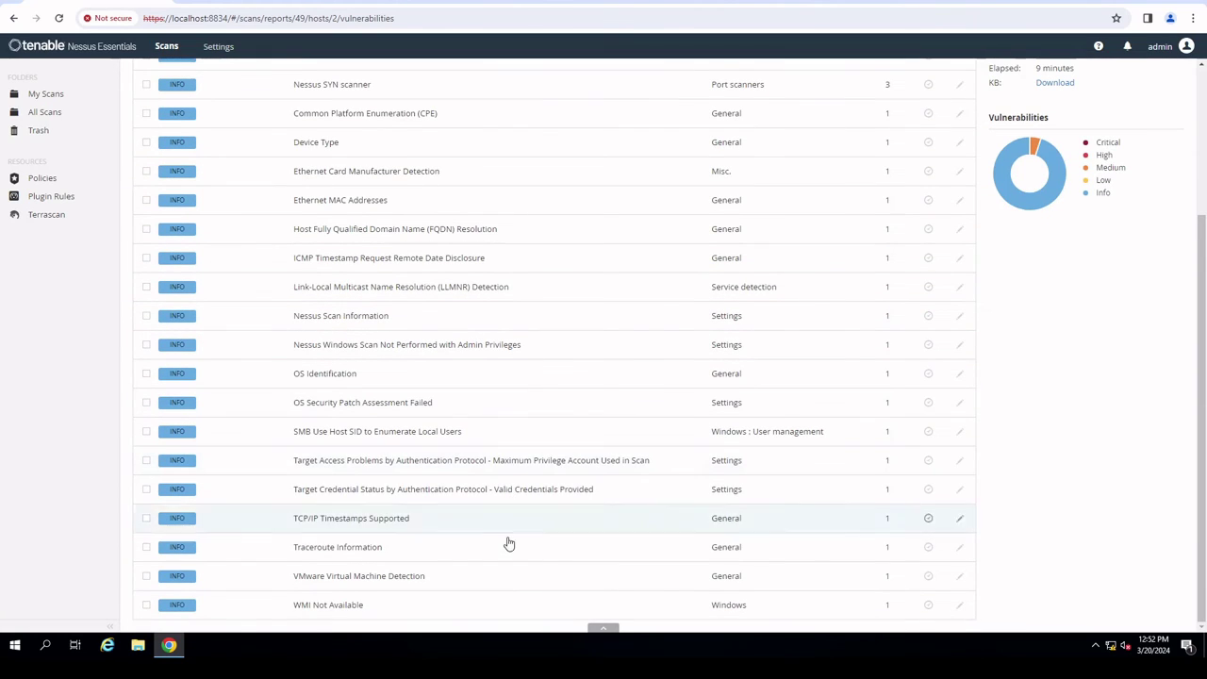
{"action": "scroll", "coordinate": [506, 542], "scroll_direction": "up", "scroll_amount": 3}
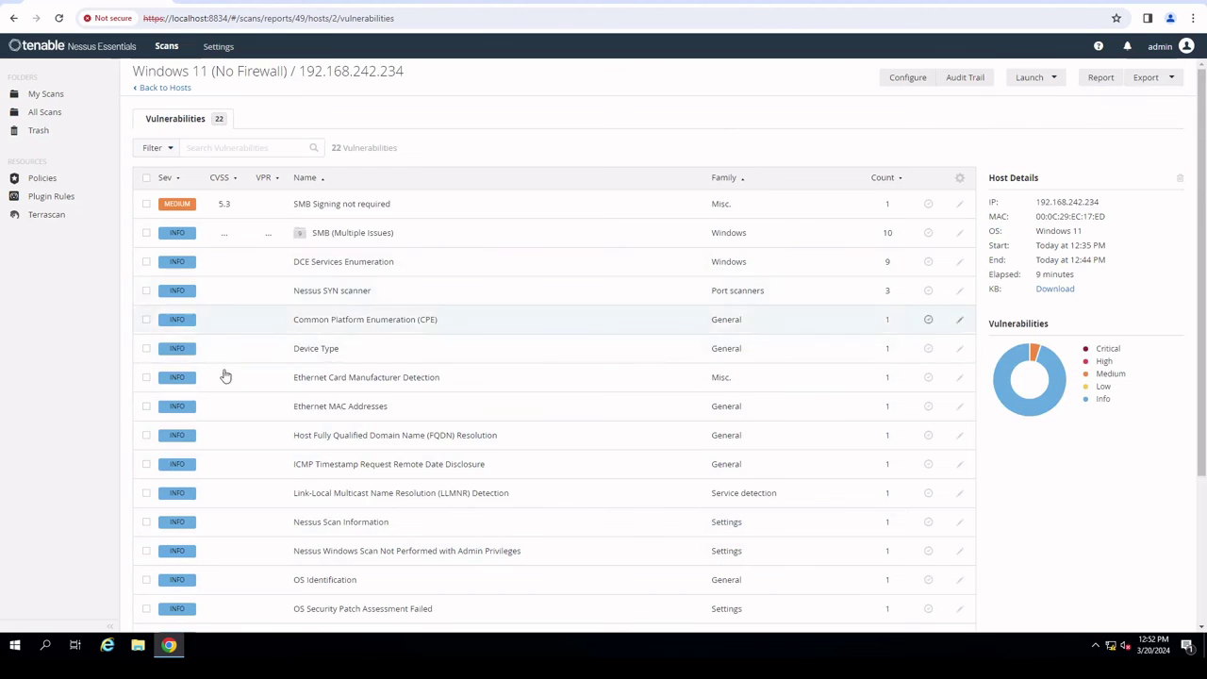
{"action": "scroll", "coordinate": [369, 310], "scroll_direction": "down", "scroll_amount": 2}
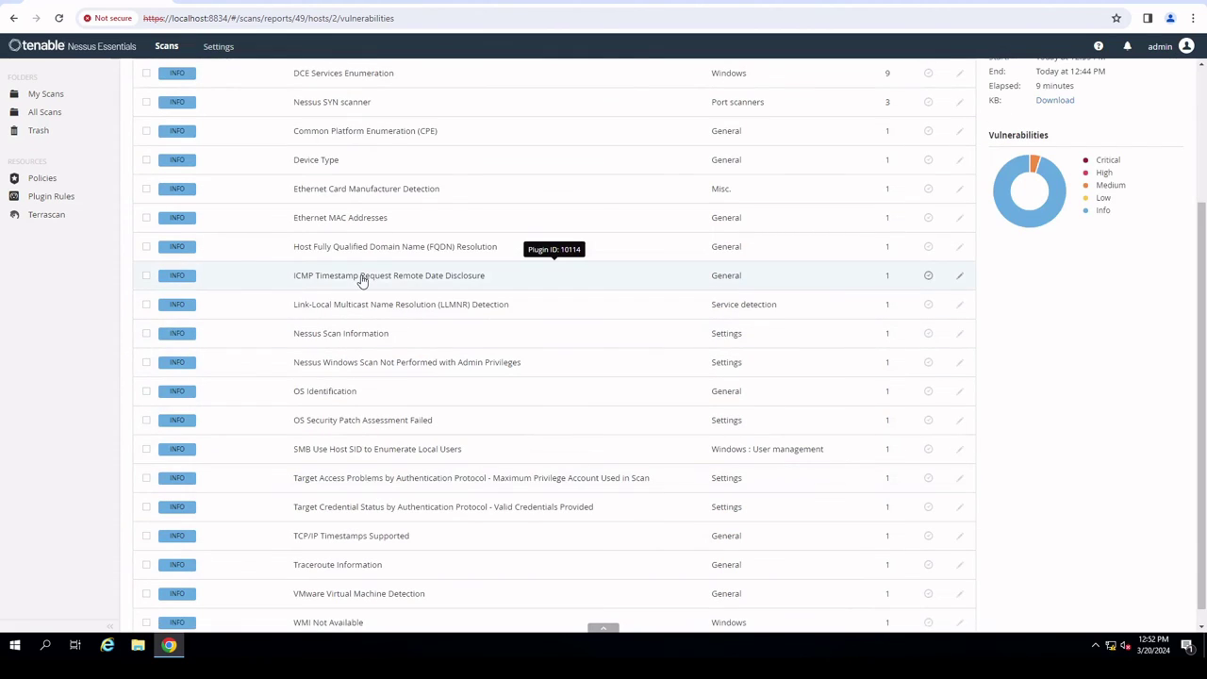
{"action": "scroll", "coordinate": [362, 282], "scroll_direction": "up", "scroll_amount": 2}
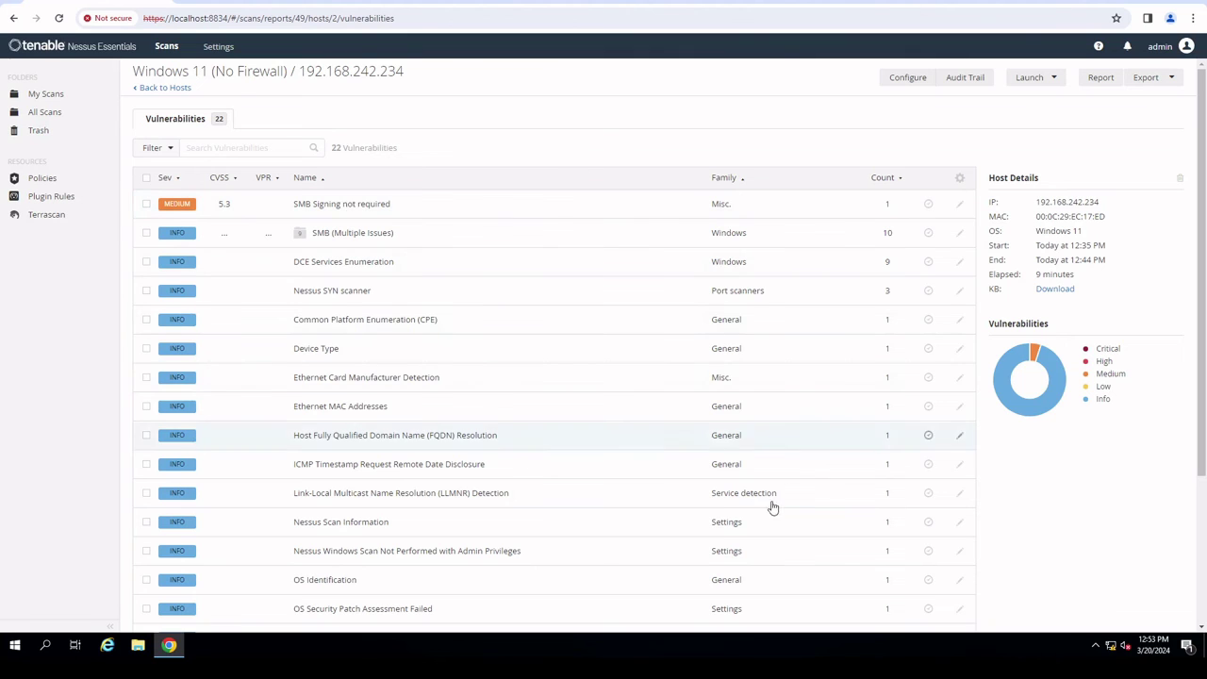
{"action": "scroll", "coordinate": [766, 514], "scroll_direction": "down", "scroll_amount": 3}
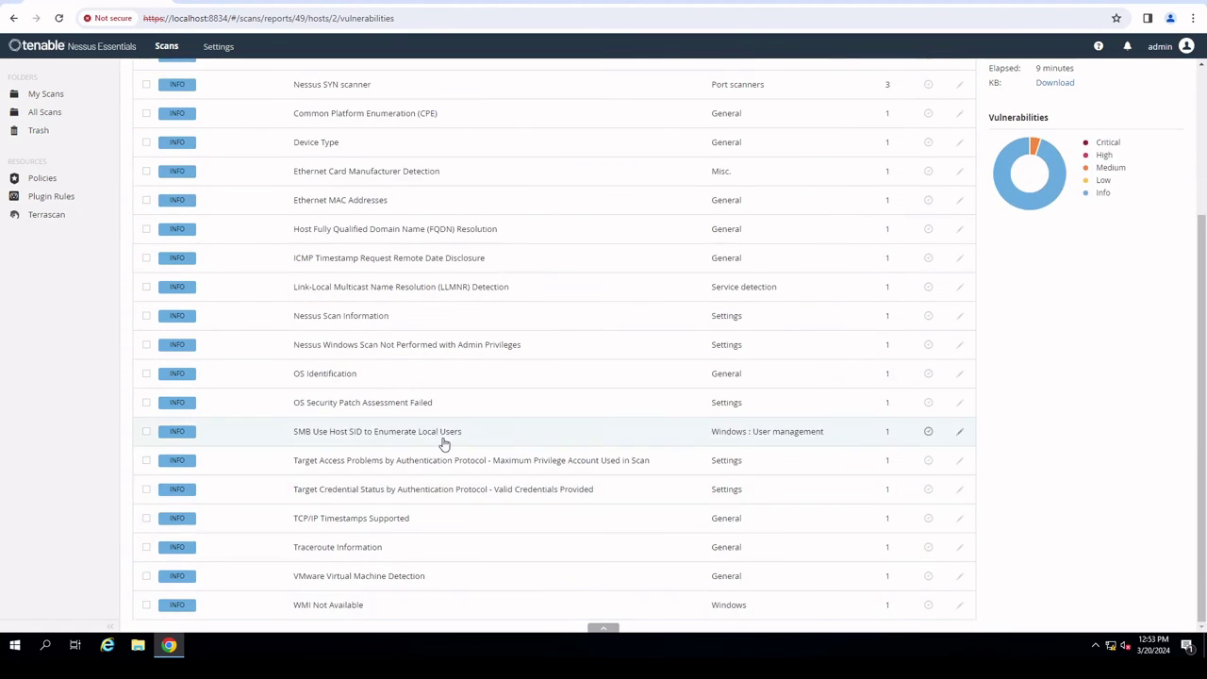
{"action": "scroll", "coordinate": [443, 438], "scroll_direction": "up", "scroll_amount": 3}
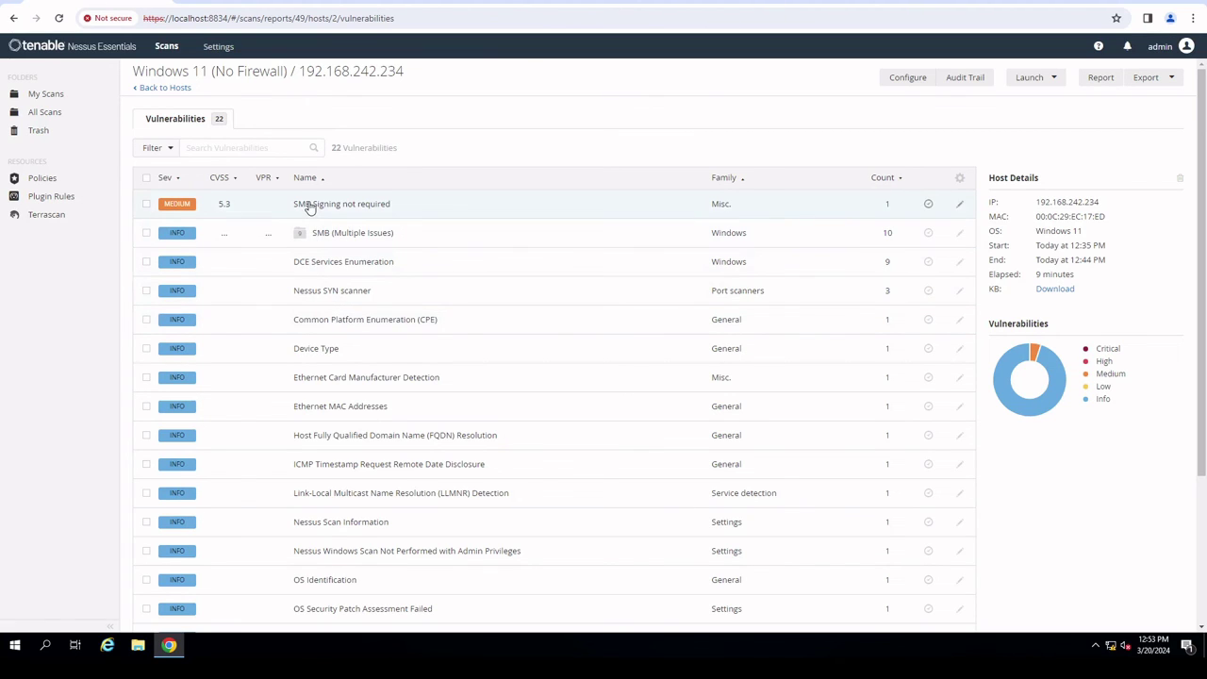
{"action": "left_click", "coordinate": [175, 87]}
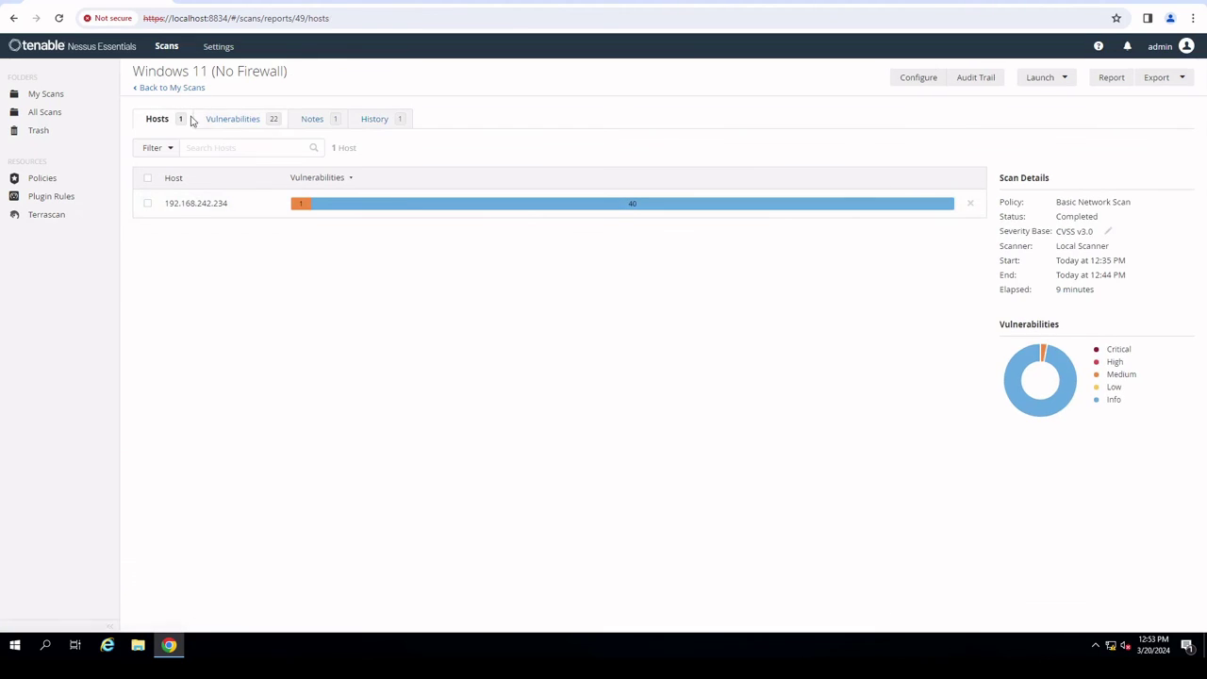
{"action": "left_click", "coordinate": [174, 88]}
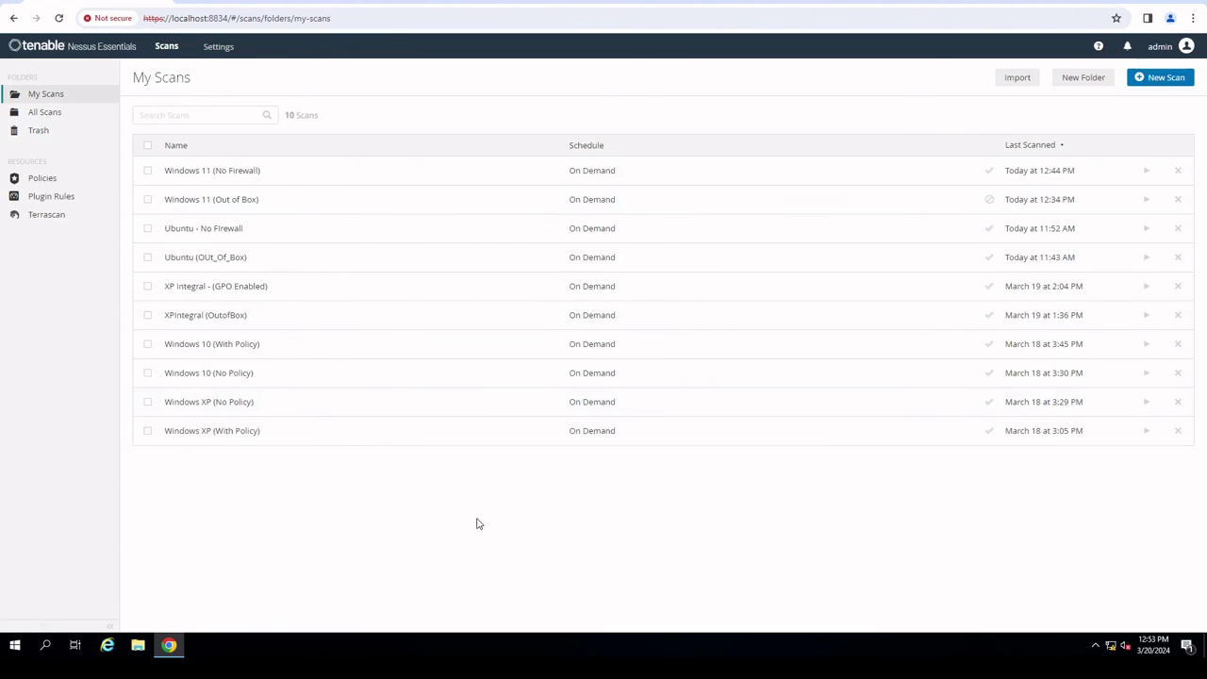